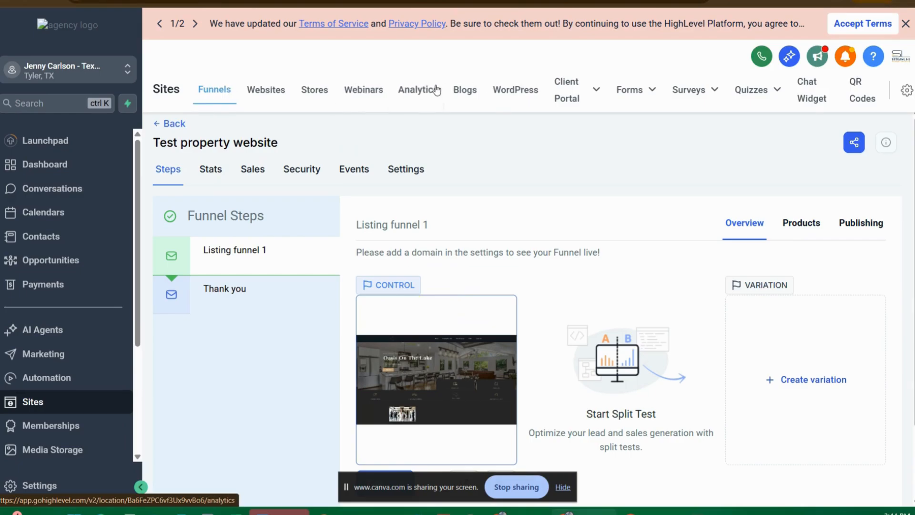
# - Open the Home Sellers Form from the list of forms for editing
pyautogui.moveTo(576, 99)
pyautogui.moveTo(638, 96)
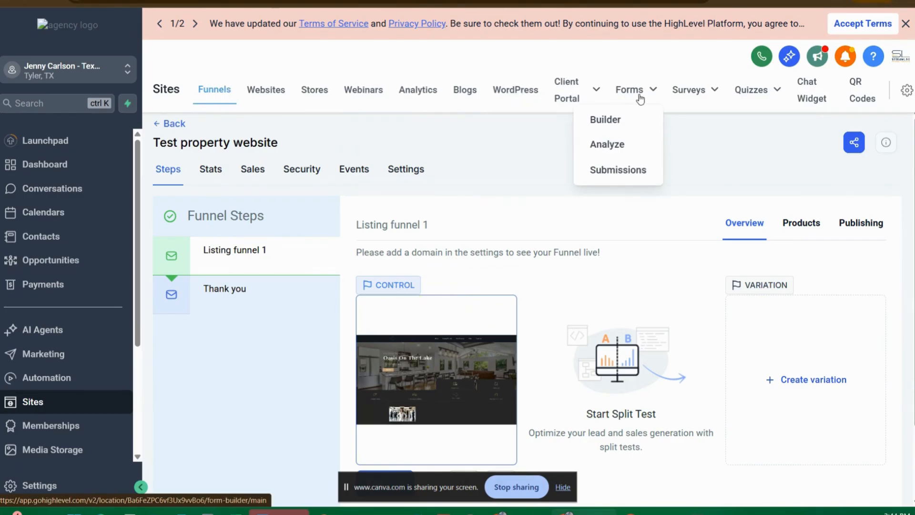
pyautogui.click(616, 120)
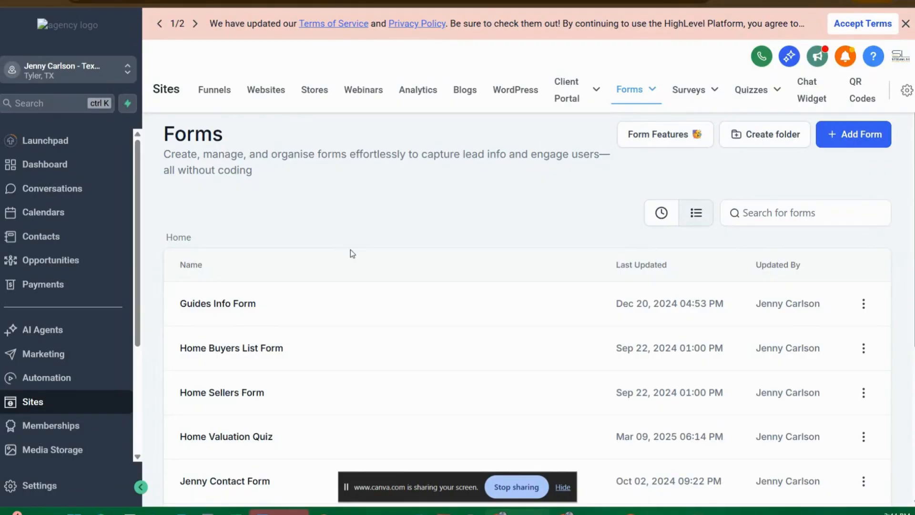
pyautogui.scroll(-3, 334, 248)
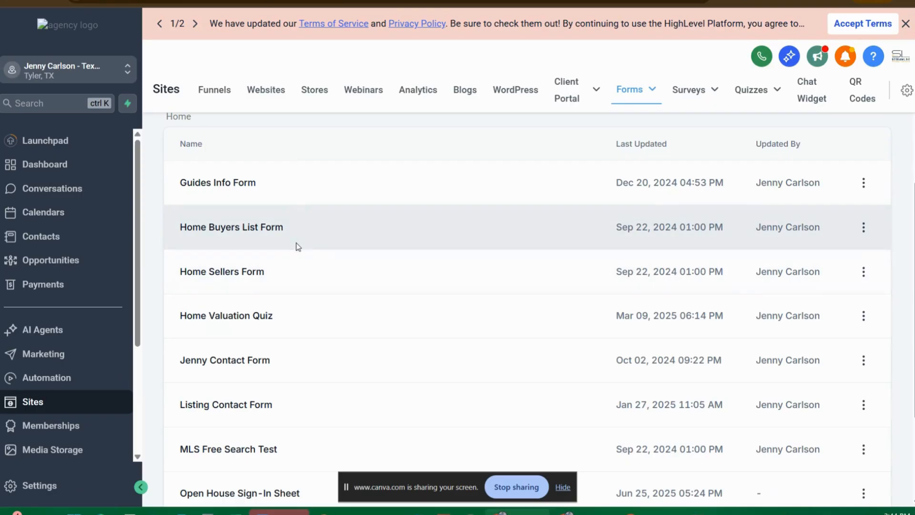
pyautogui.scroll(-3, 326, 238)
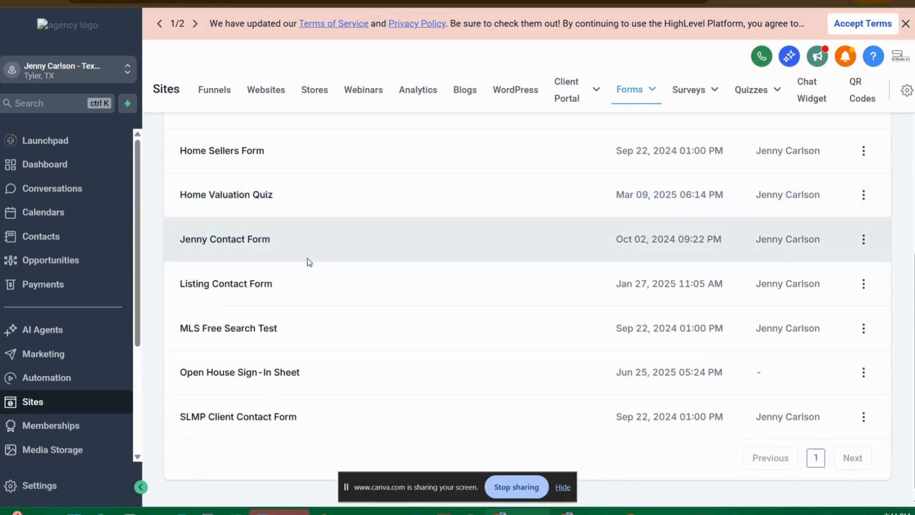
pyautogui.scroll(1, 307, 300)
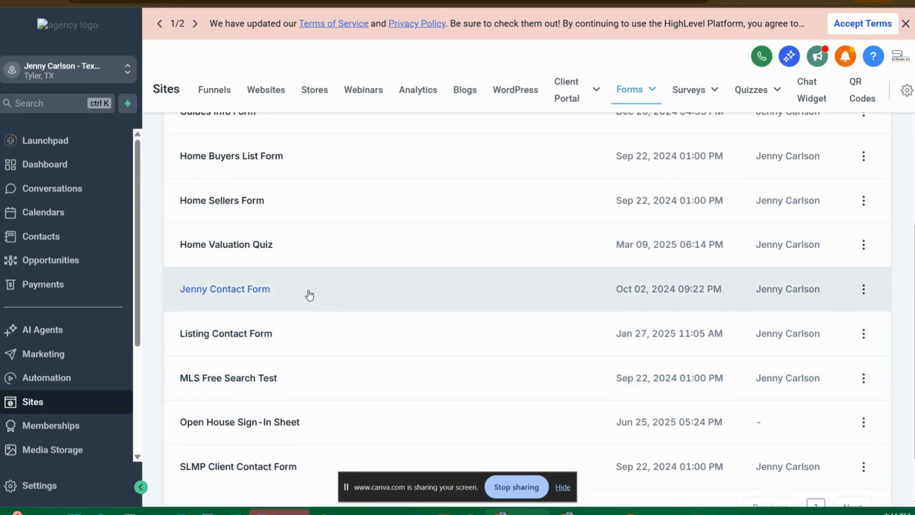
pyautogui.scroll(1, 349, 271)
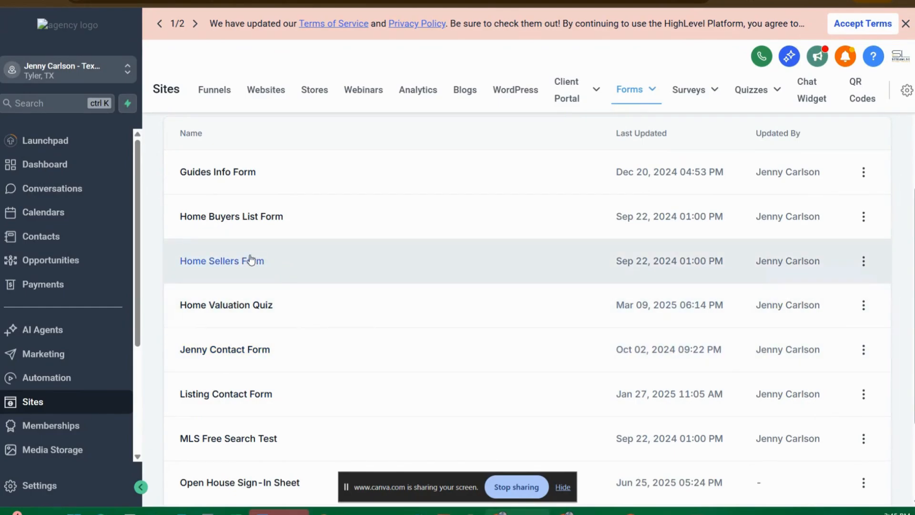
pyautogui.click(251, 260)
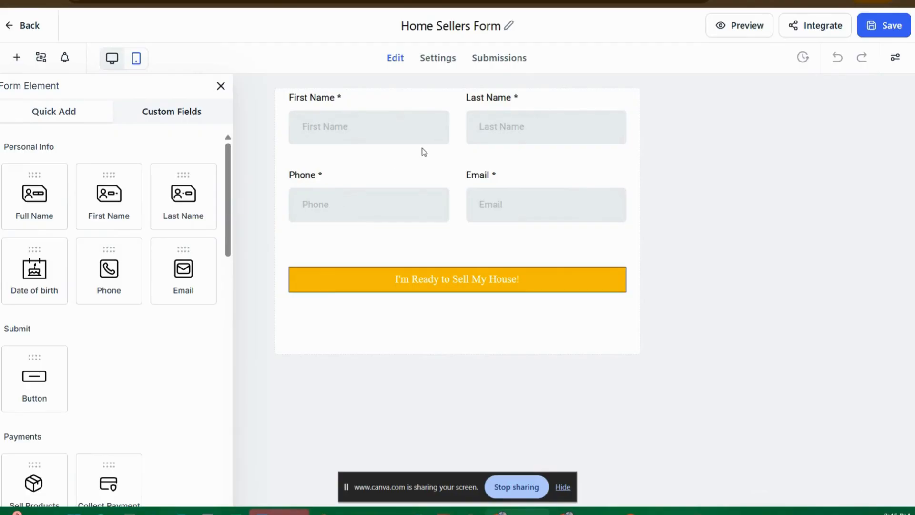
# - Set the query key of the form's First Name field to first_name_HSF
pyautogui.click(404, 126)
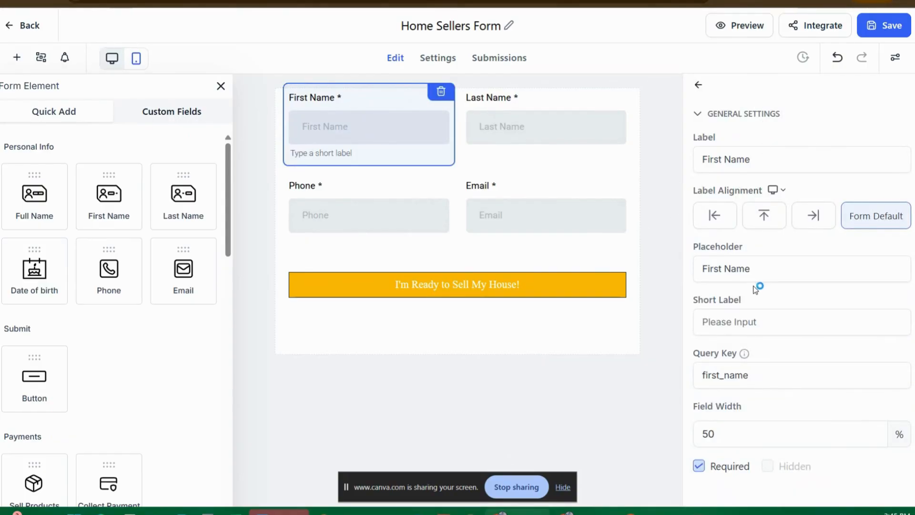
pyautogui.scroll(-1, 751, 288)
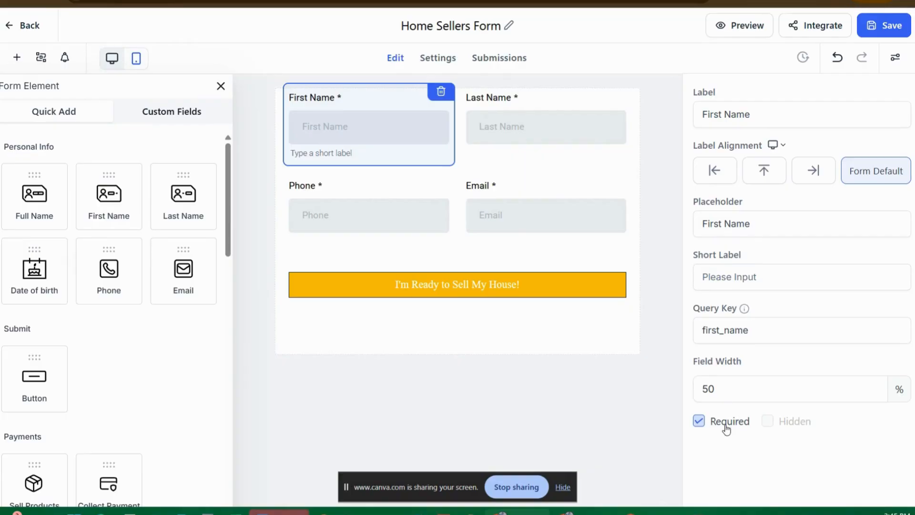
pyautogui.click(710, 334)
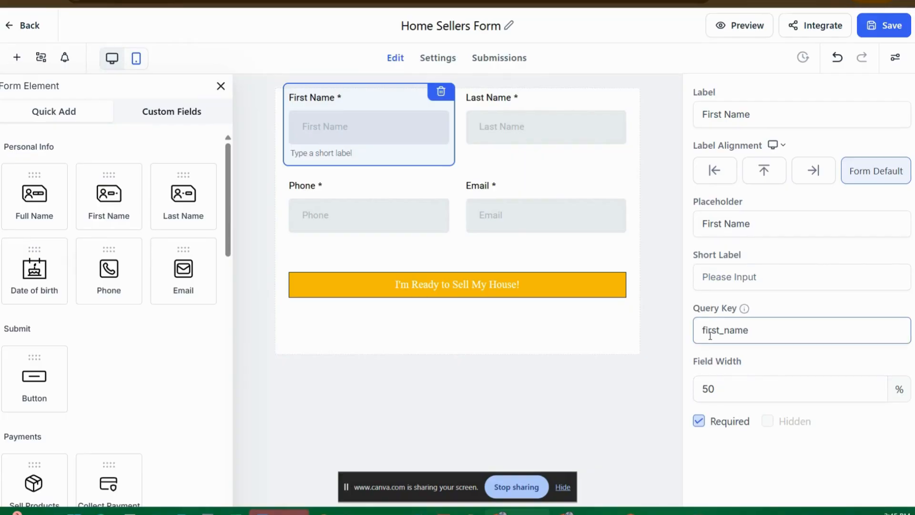
pyautogui.click(748, 220)
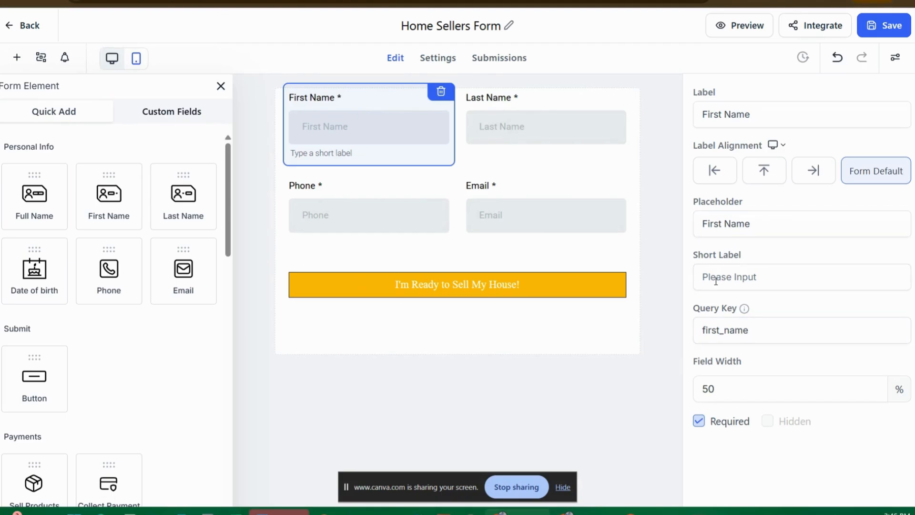
pyautogui.click(712, 329)
pyautogui.click(756, 331)
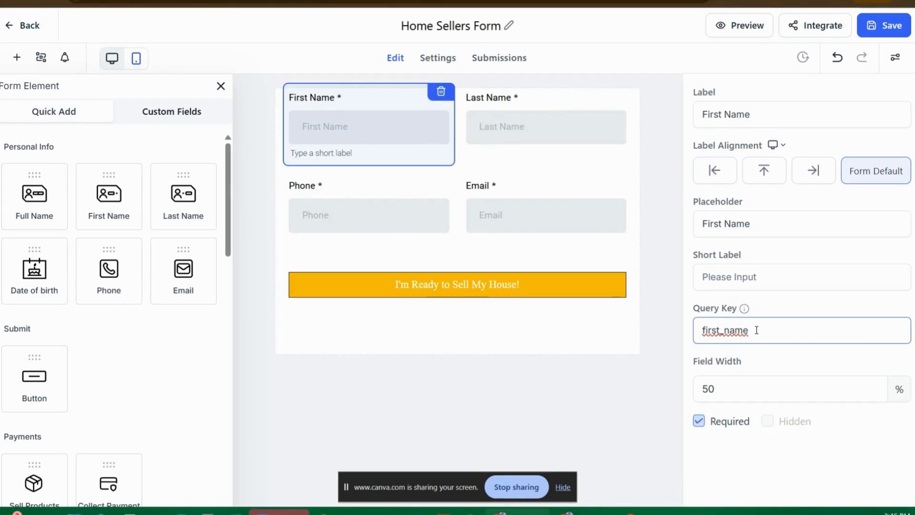
pyautogui.write('_h')
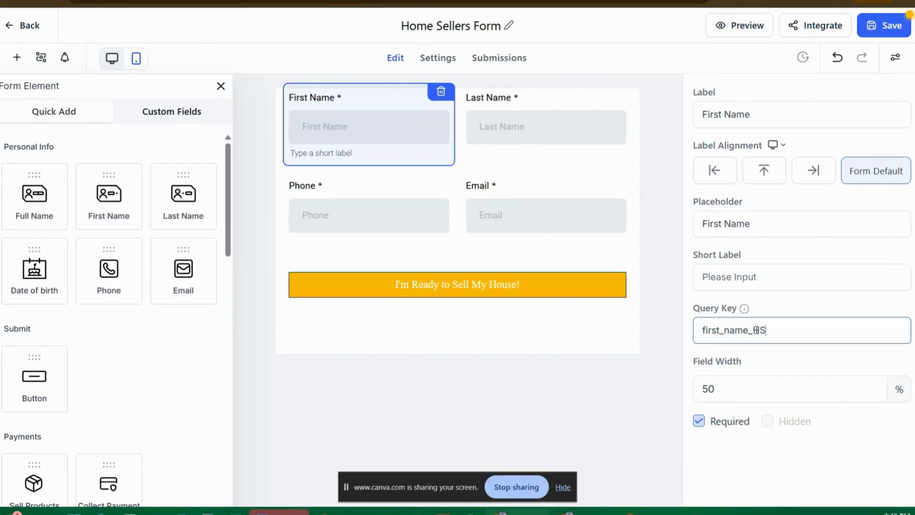
pyautogui.write('F')
# - Add an Address element to the form between the Phone and Email fields and the submit button, and save the form
pyautogui.scroll(-8, 67, 216)
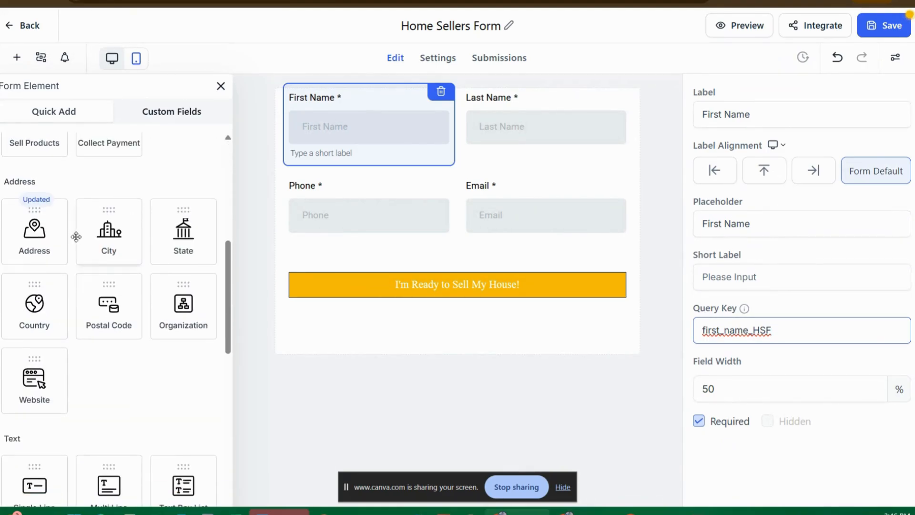
pyautogui.scroll(-3, 76, 237)
pyautogui.scroll(3, 82, 266)
pyautogui.moveTo(29, 226); pyautogui.dragTo(343, 260)
pyautogui.scroll(-2, 456, 305)
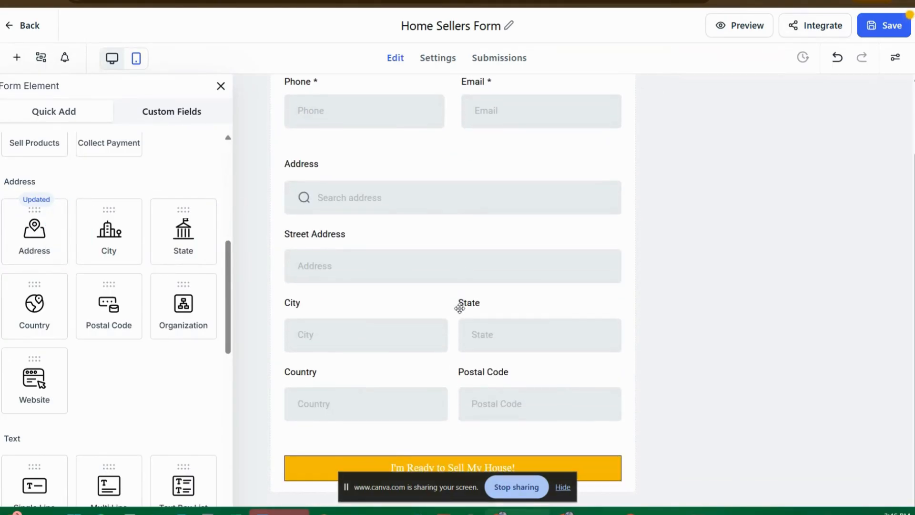
pyautogui.scroll(3, 444, 265)
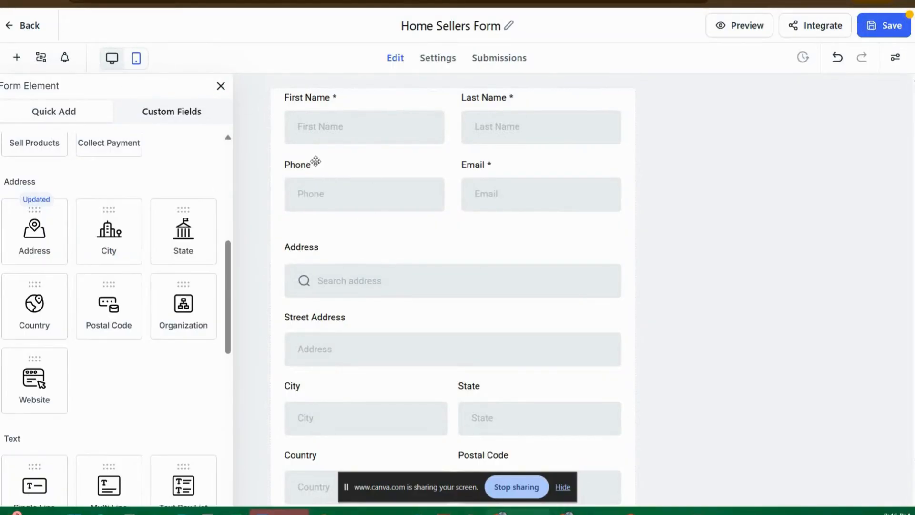
pyautogui.click(889, 35)
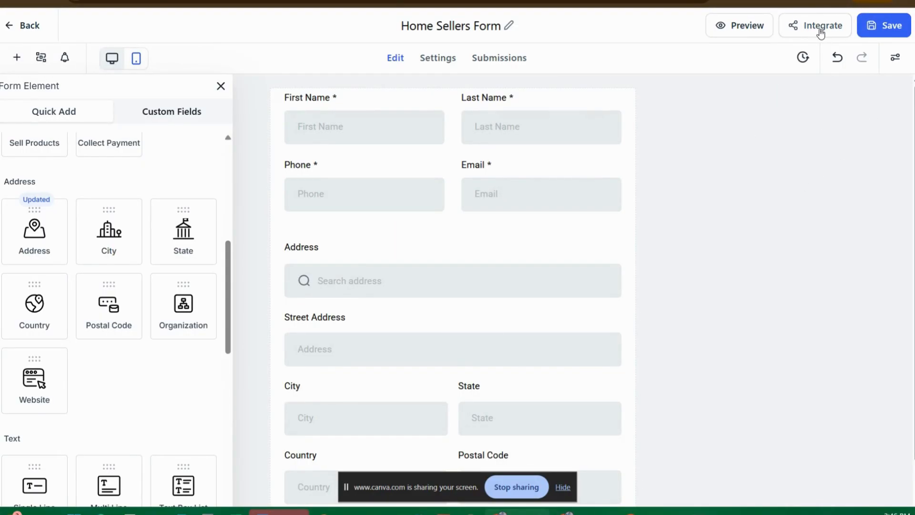
# - Copy the Home Sellers Form's share link from its embed and share options, and close the dialog
pyautogui.click(822, 32)
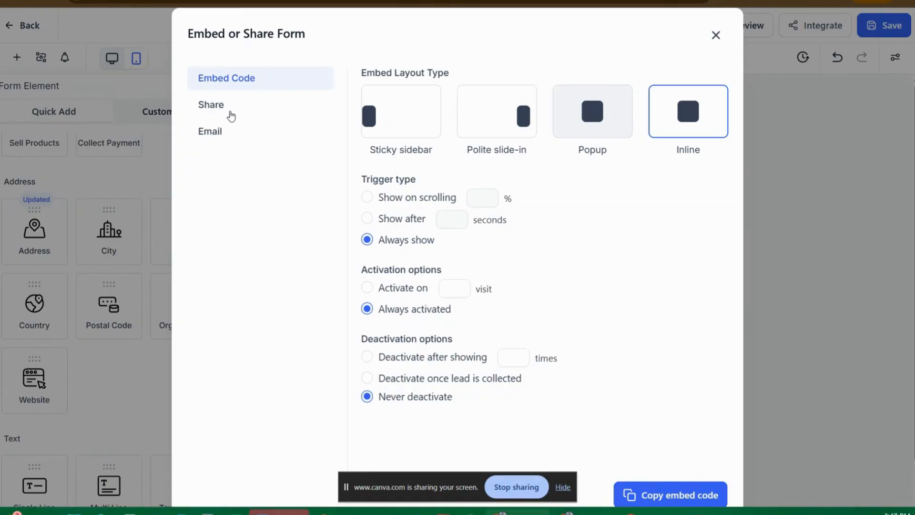
pyautogui.click(231, 111)
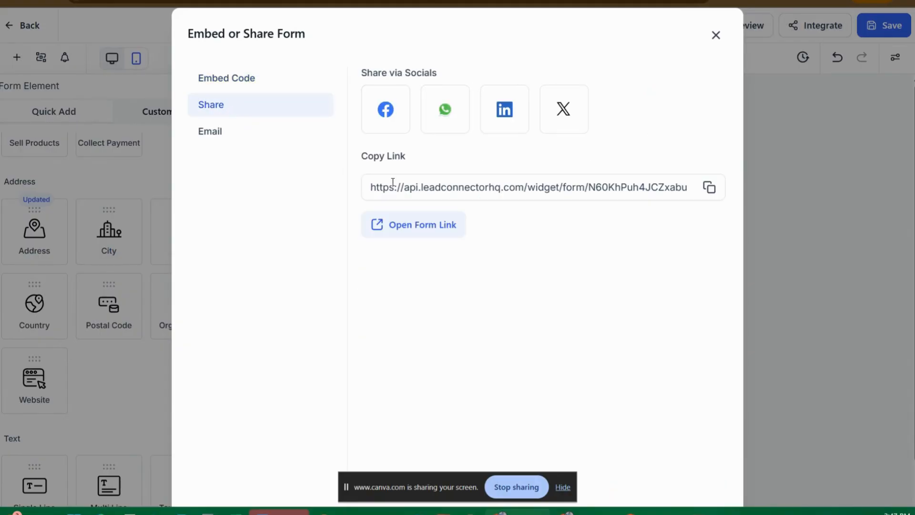
pyautogui.click(709, 188)
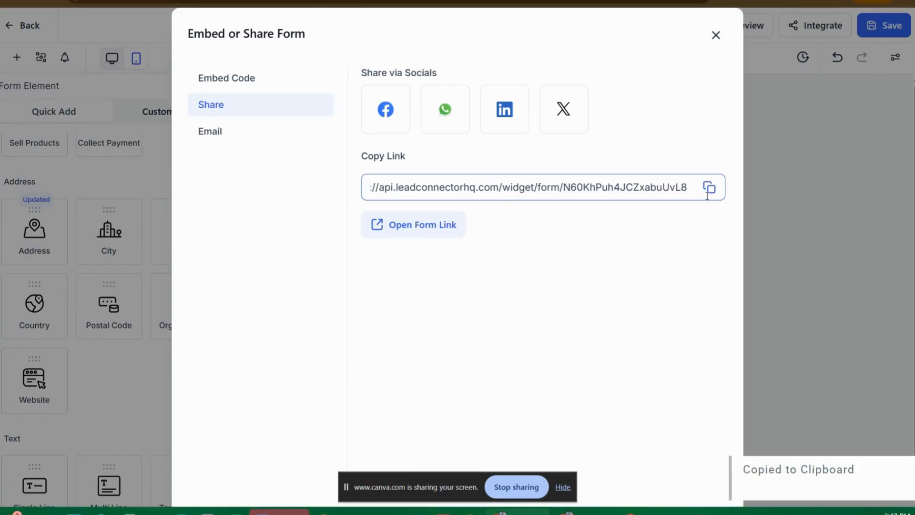
pyautogui.click(716, 35)
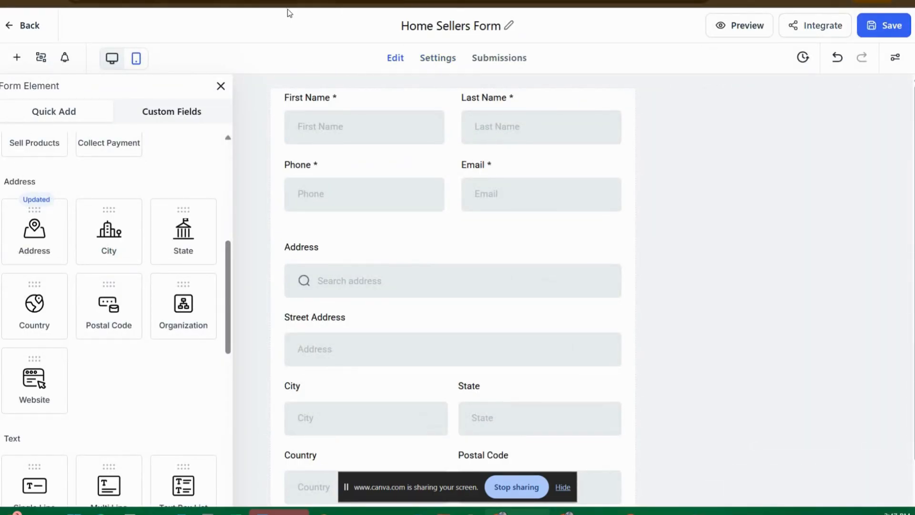
# - Leave the form builder and open the Listing funnel 1 page of the Test property website funnel for editing
pyautogui.click(33, 27)
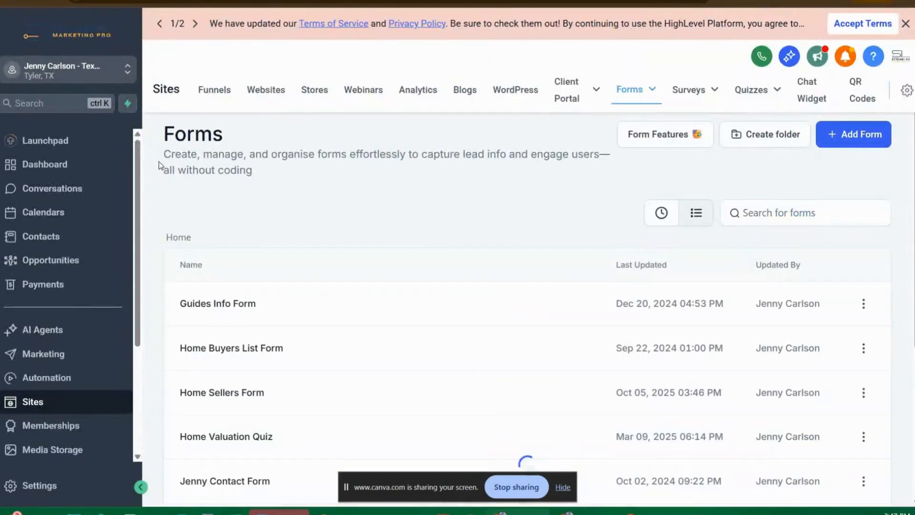
pyautogui.click(209, 89)
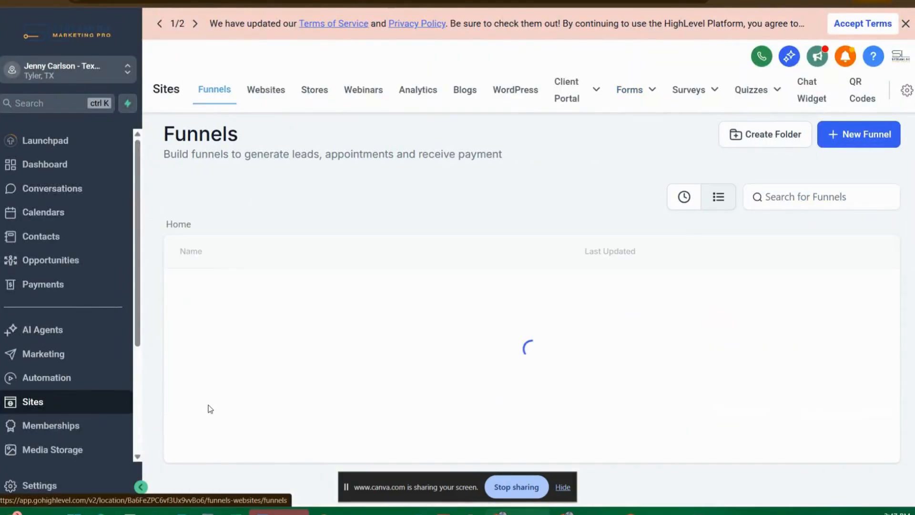
pyautogui.scroll(-5, 472, 358)
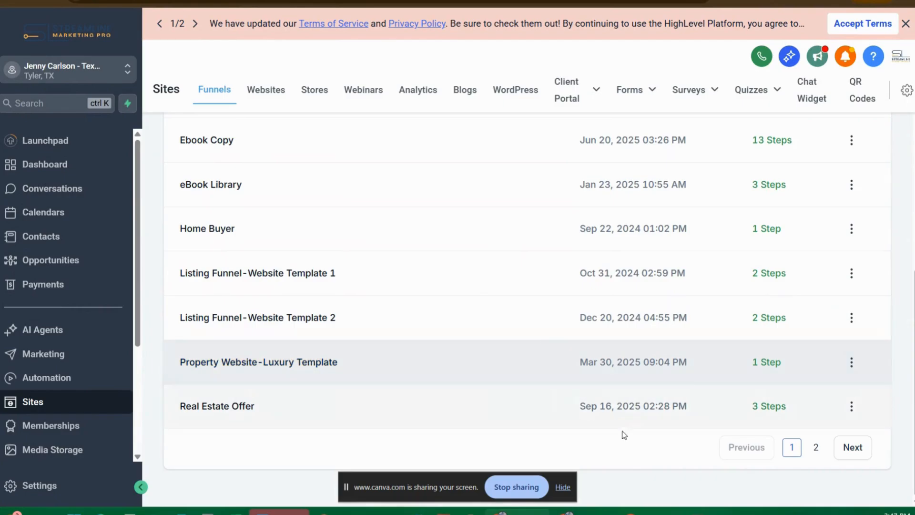
pyautogui.click(817, 448)
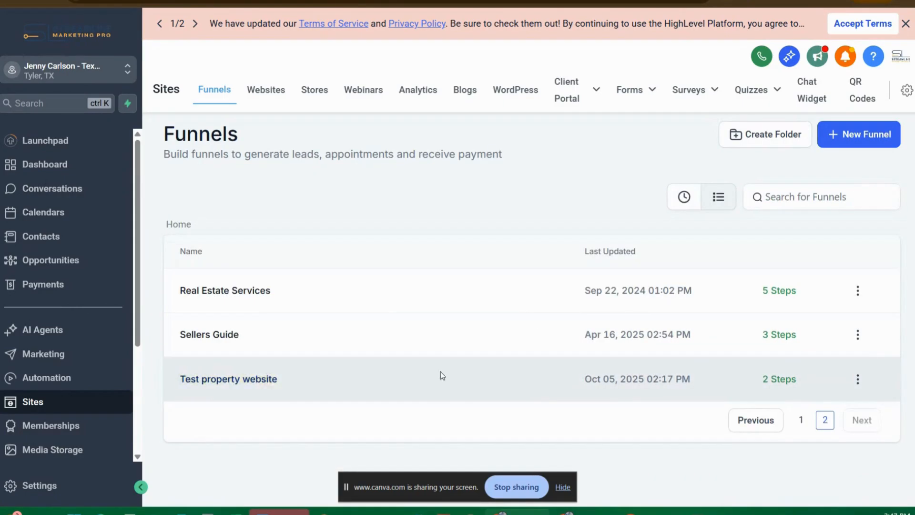
pyautogui.click(230, 381)
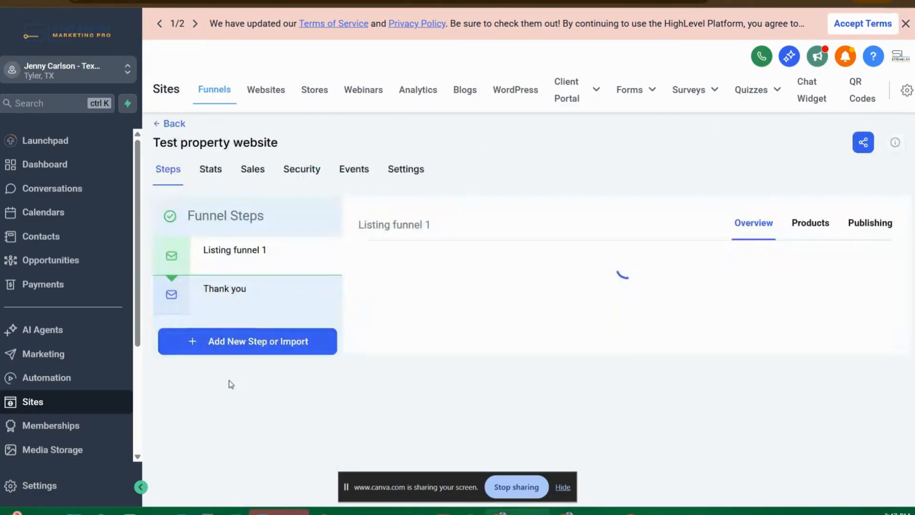
pyautogui.scroll(-2, 441, 337)
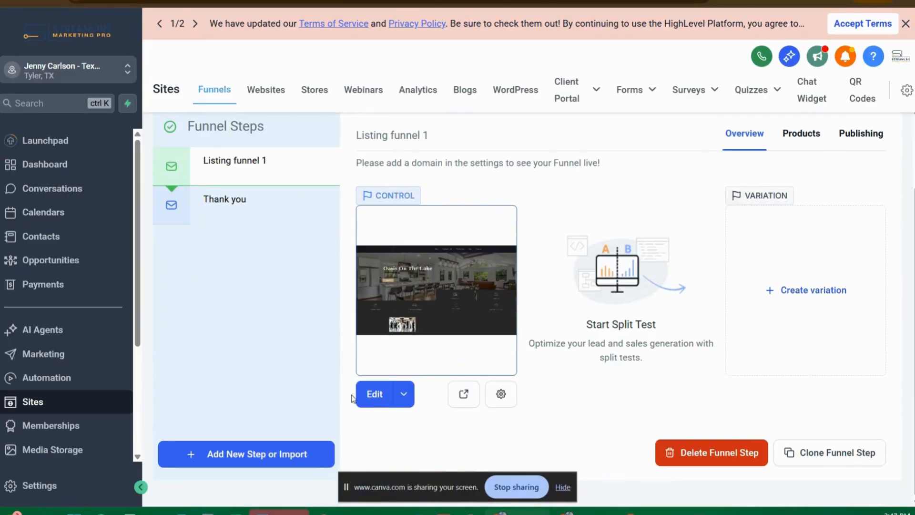
pyautogui.click(367, 399)
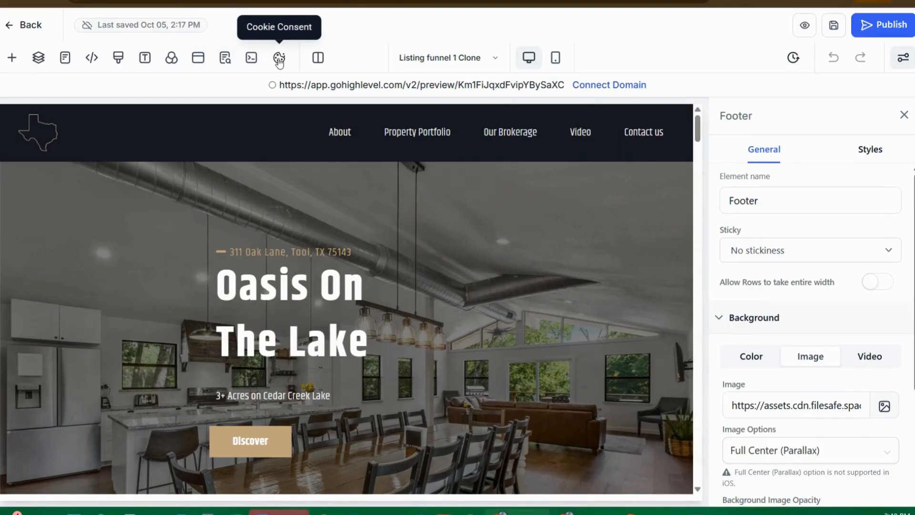
# - Open the page's existing popup, assign the Home Sellers Form to its form element, and review the form's layout
pyautogui.click(200, 59)
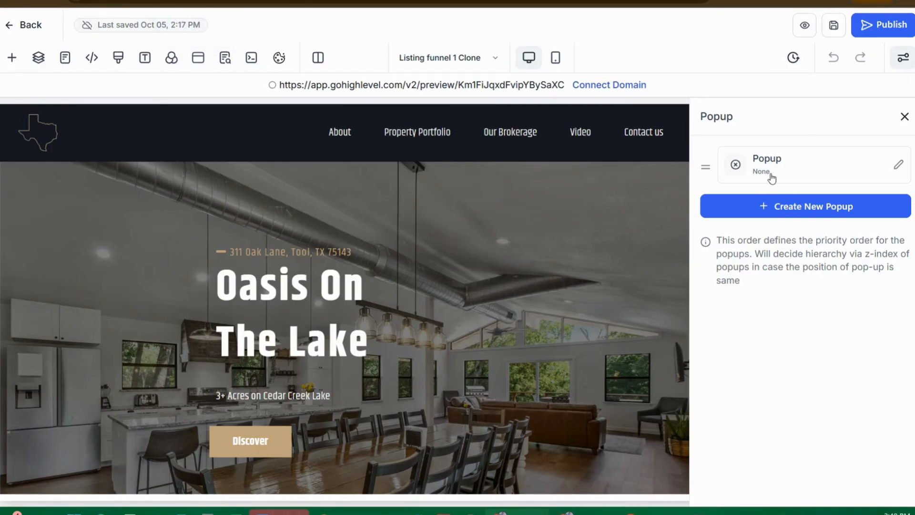
pyautogui.click(796, 177)
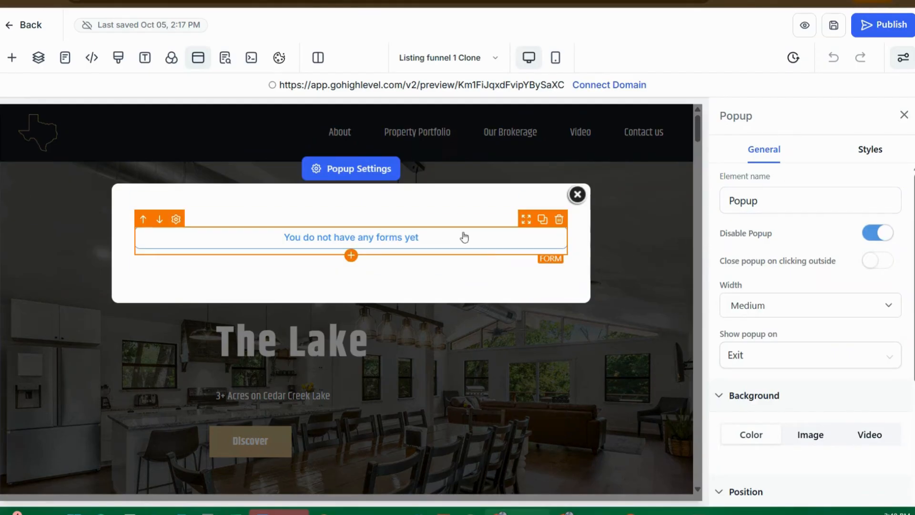
pyautogui.click(514, 252)
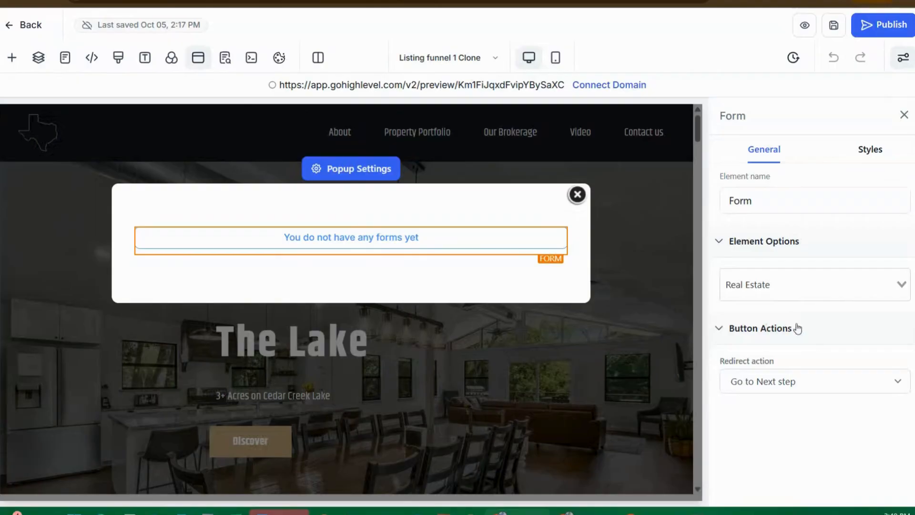
pyautogui.click(773, 286)
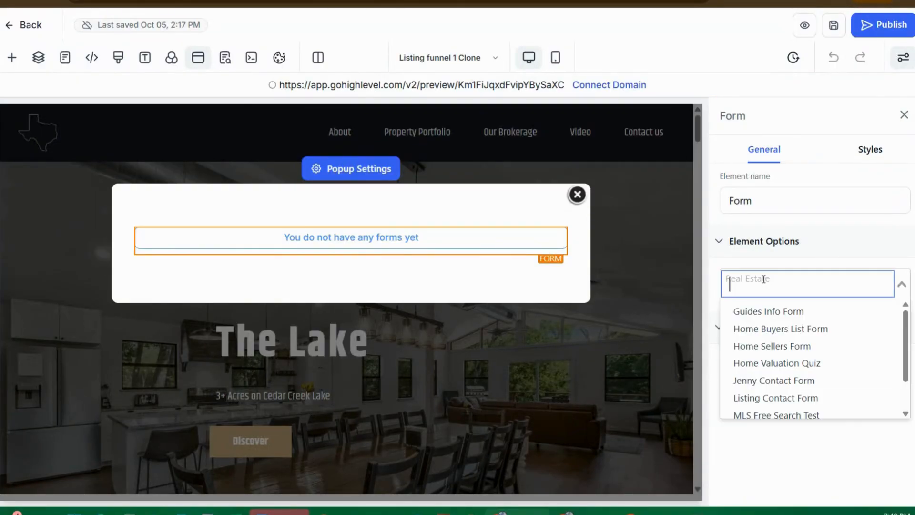
pyautogui.click(784, 346)
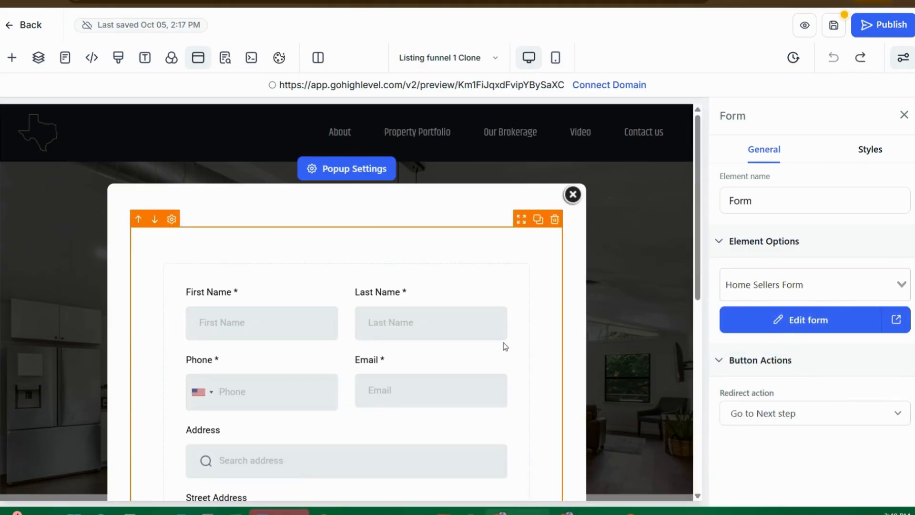
pyautogui.scroll(-10, 504, 345)
pyautogui.scroll(10, 483, 331)
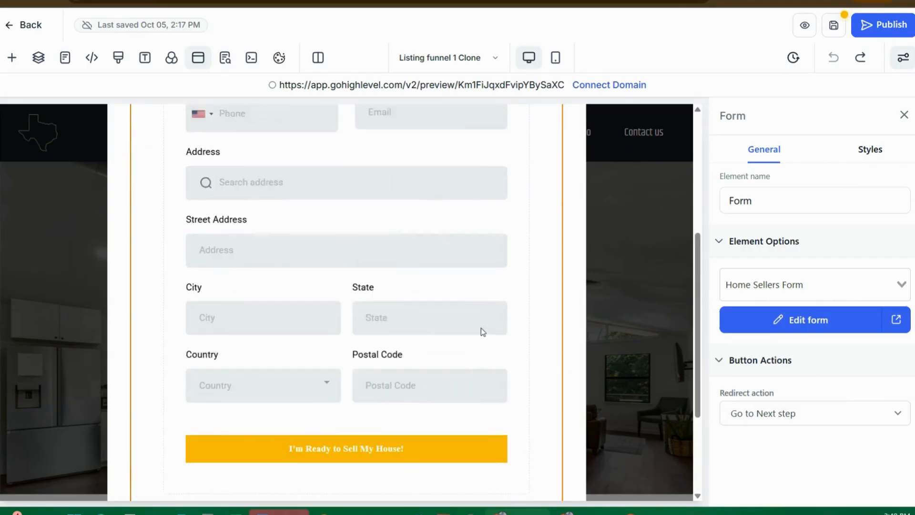
pyautogui.scroll(-2, 484, 327)
pyautogui.scroll(2, 472, 310)
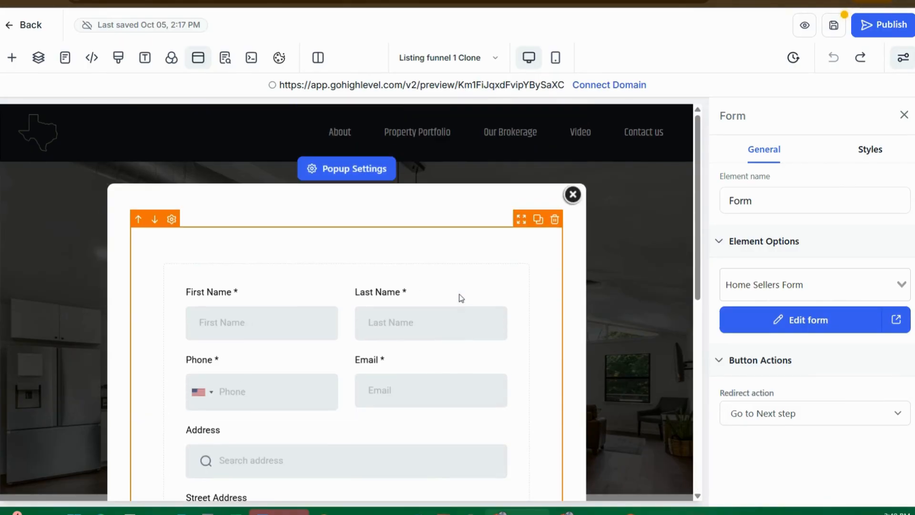
# - Try the existing contact form in the popup's form element, followed by the Home Valuation Quiz
pyautogui.scroll(-6, 470, 306)
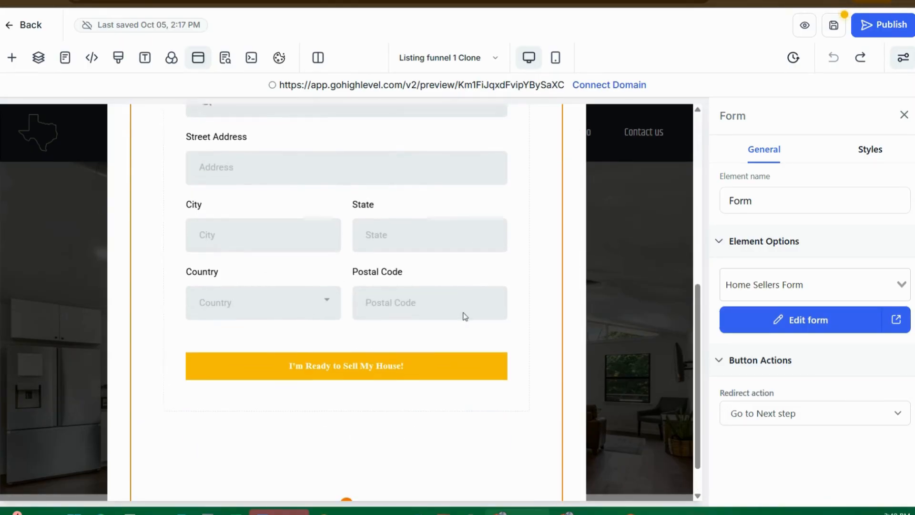
pyautogui.scroll(6, 403, 391)
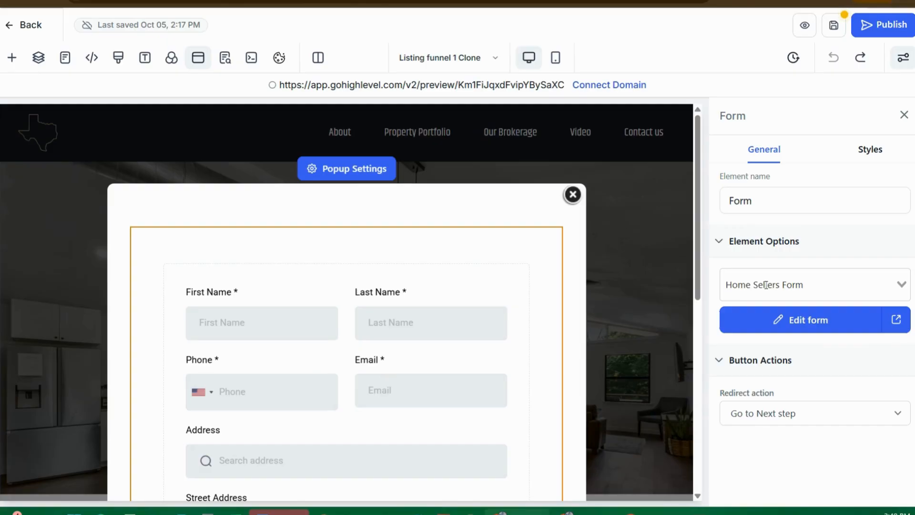
pyautogui.click(789, 282)
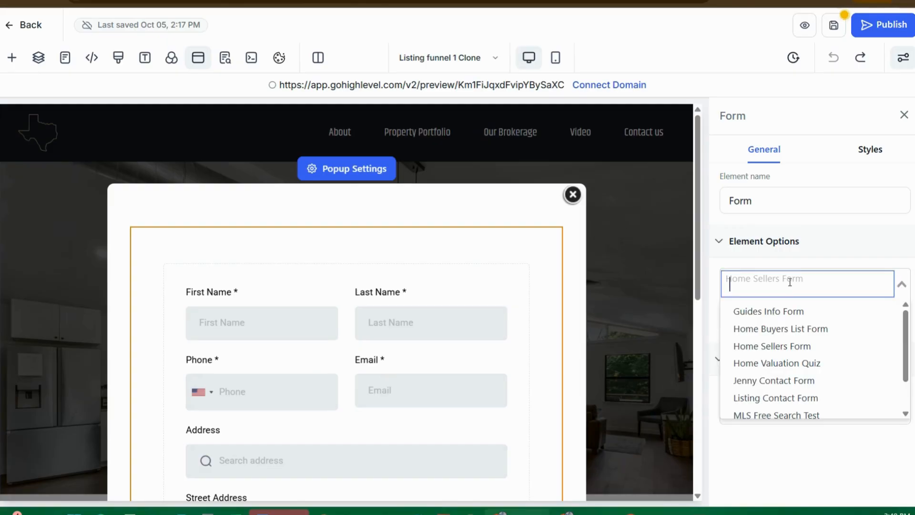
pyautogui.click(783, 381)
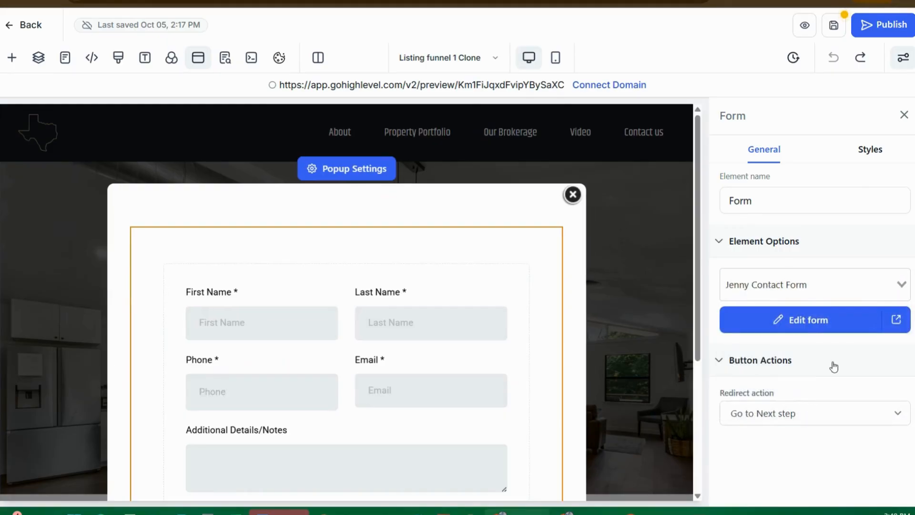
pyautogui.click(797, 283)
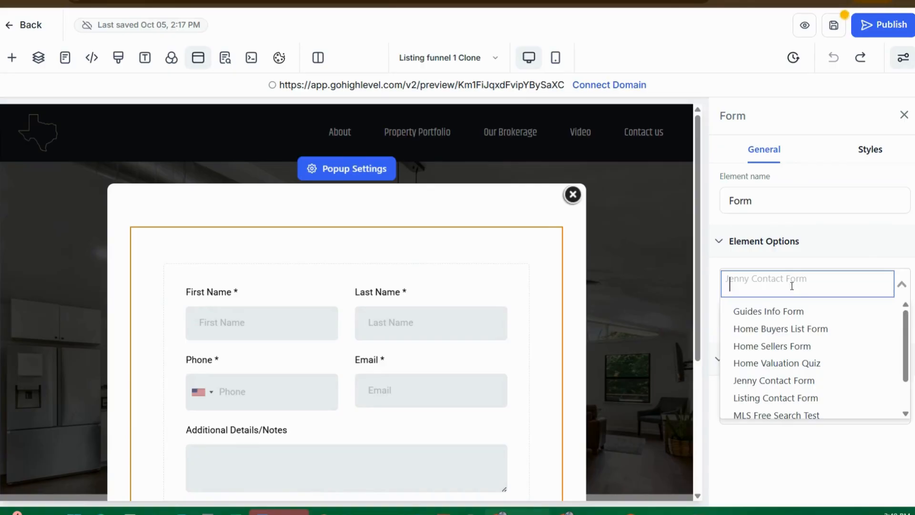
pyautogui.click(765, 369)
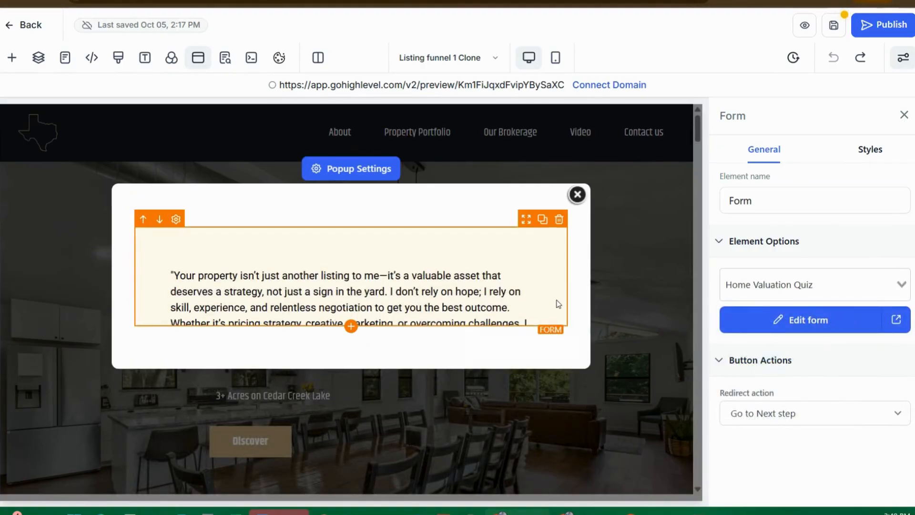
# - Review the Home Valuation Quiz's questions in the popup and switch the form element back to the Home Sellers Form
pyautogui.scroll(-10, 496, 339)
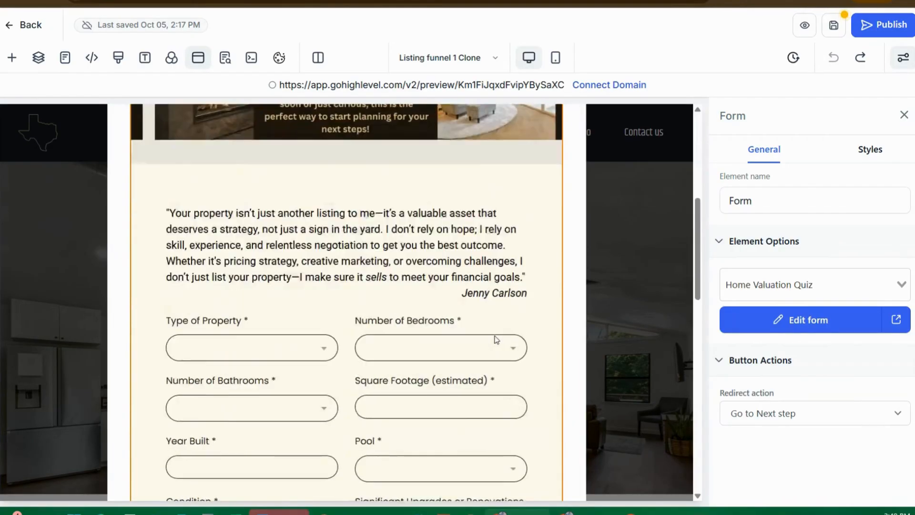
pyautogui.scroll(-5, 496, 339)
pyautogui.scroll(13, 498, 343)
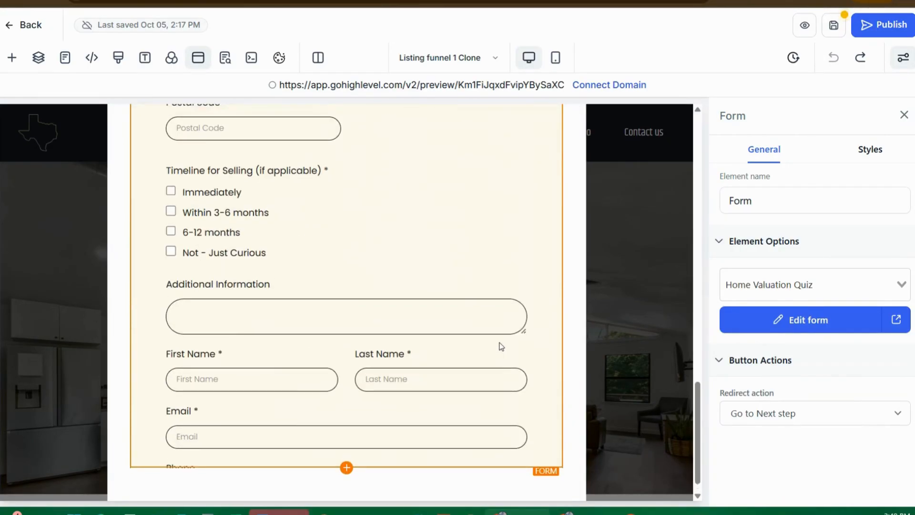
pyautogui.scroll(6, 502, 347)
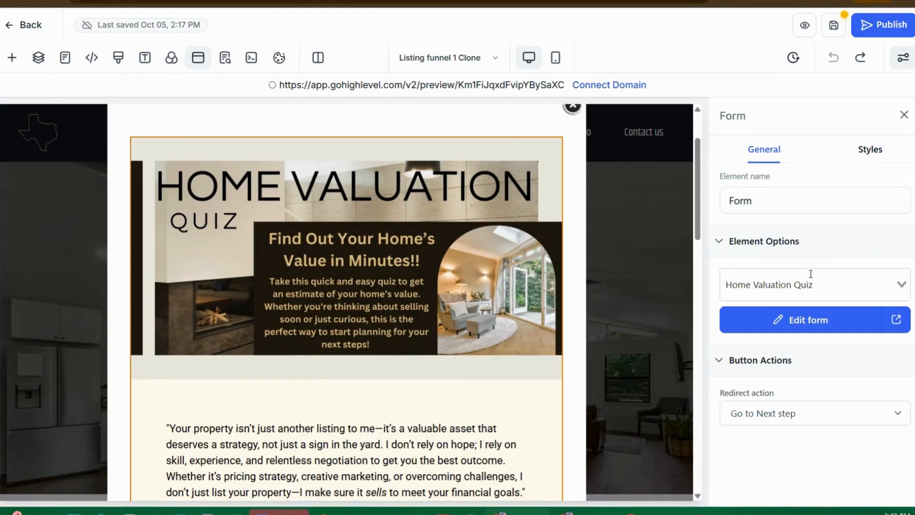
pyautogui.click(796, 285)
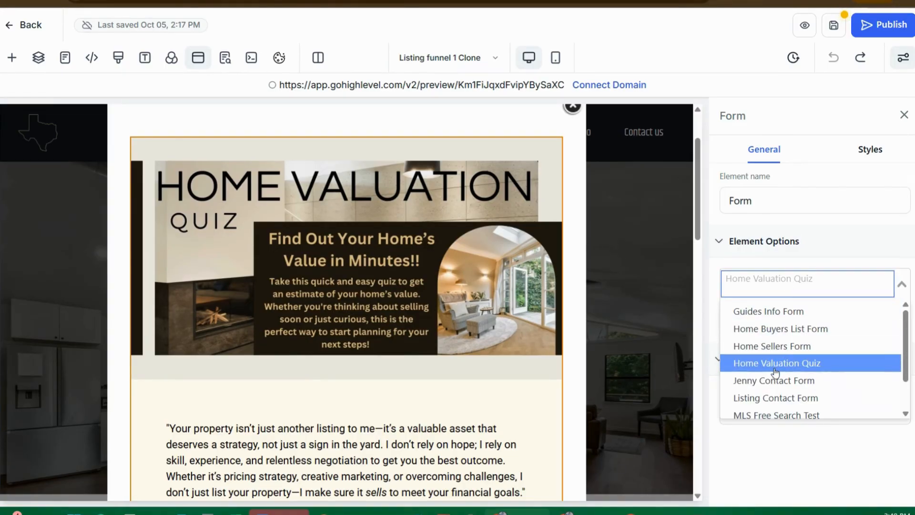
pyautogui.click(773, 346)
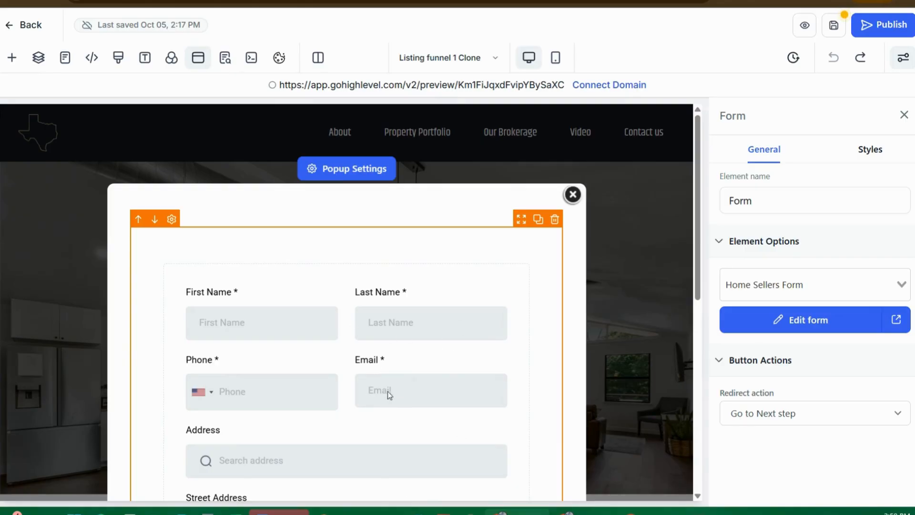
# - Set the form's redirect action to Go to website Url with opening in a new tab enabled, and check the form's layout down to its submit button
pyautogui.click(804, 416)
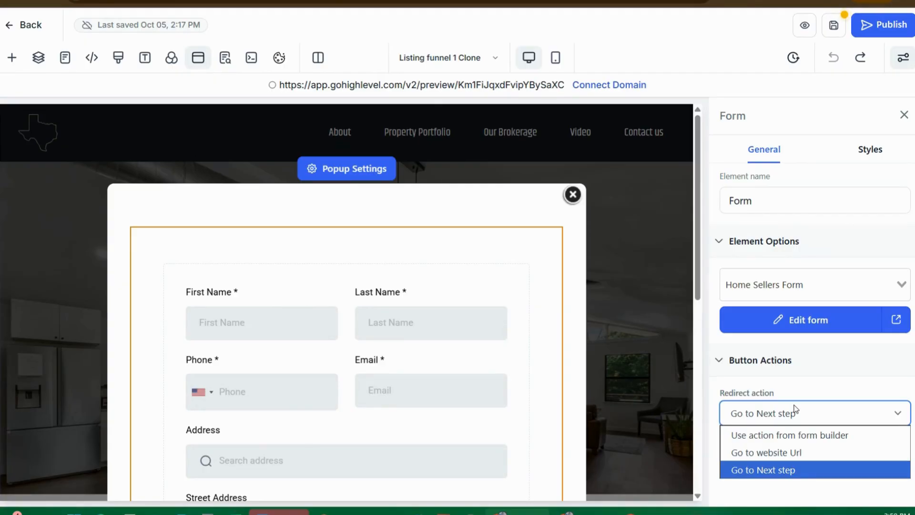
pyautogui.click(790, 455)
pyautogui.scroll(-1, 799, 420)
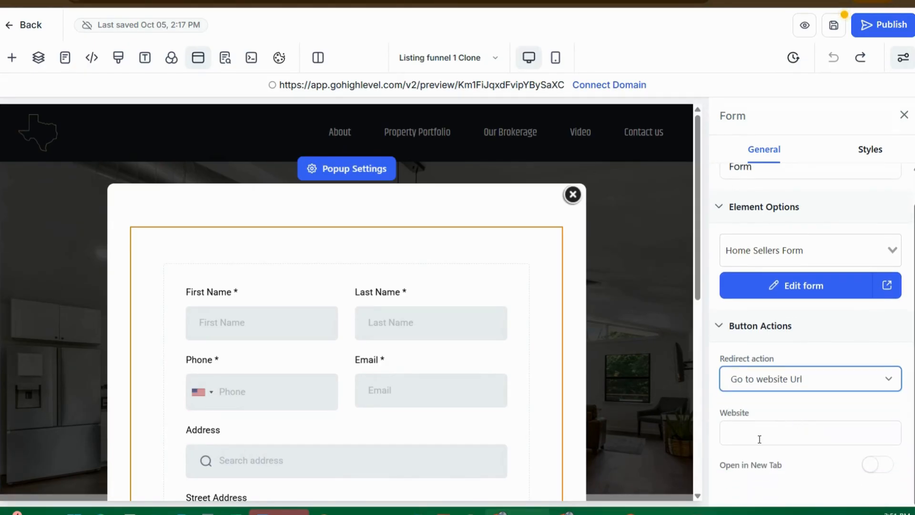
pyautogui.click(740, 444)
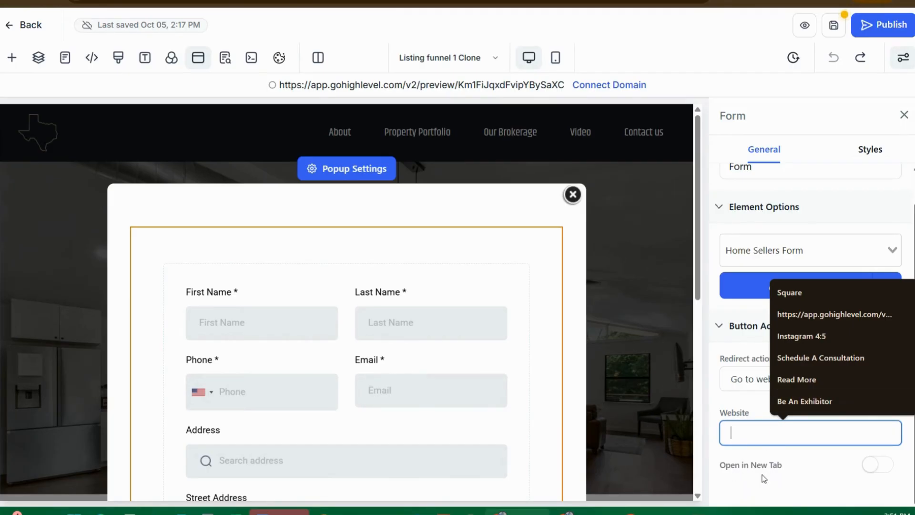
pyautogui.click(876, 466)
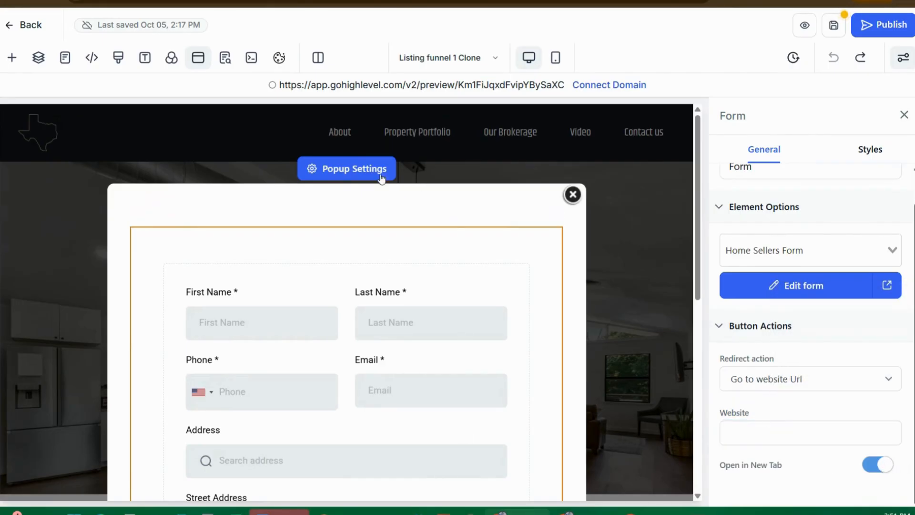
pyautogui.scroll(-8, 410, 324)
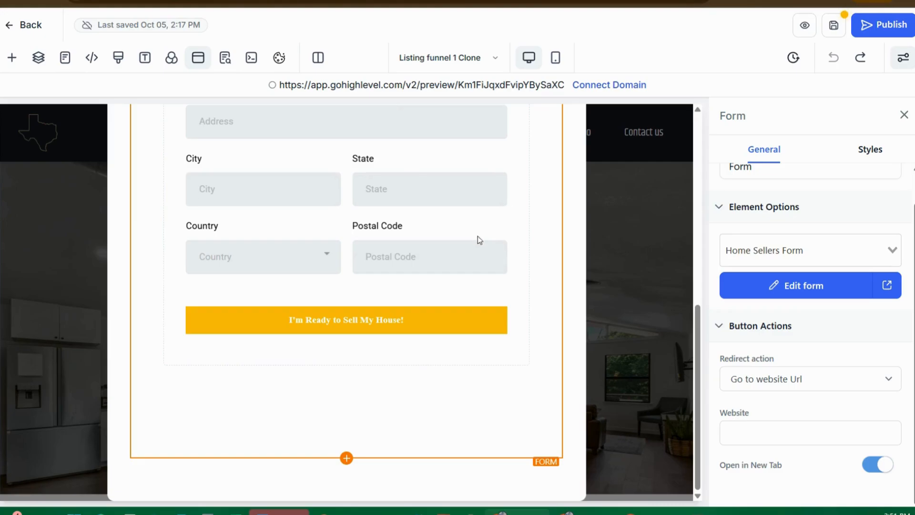
pyautogui.scroll(8, 478, 236)
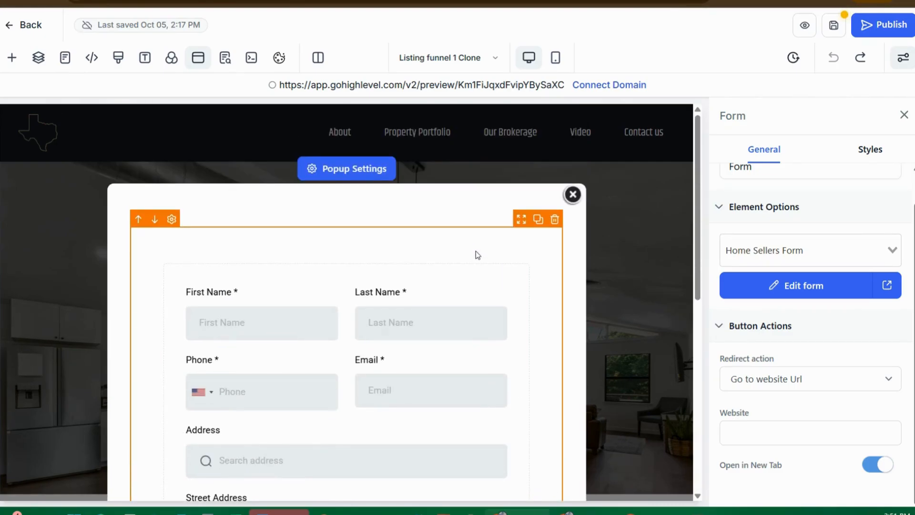